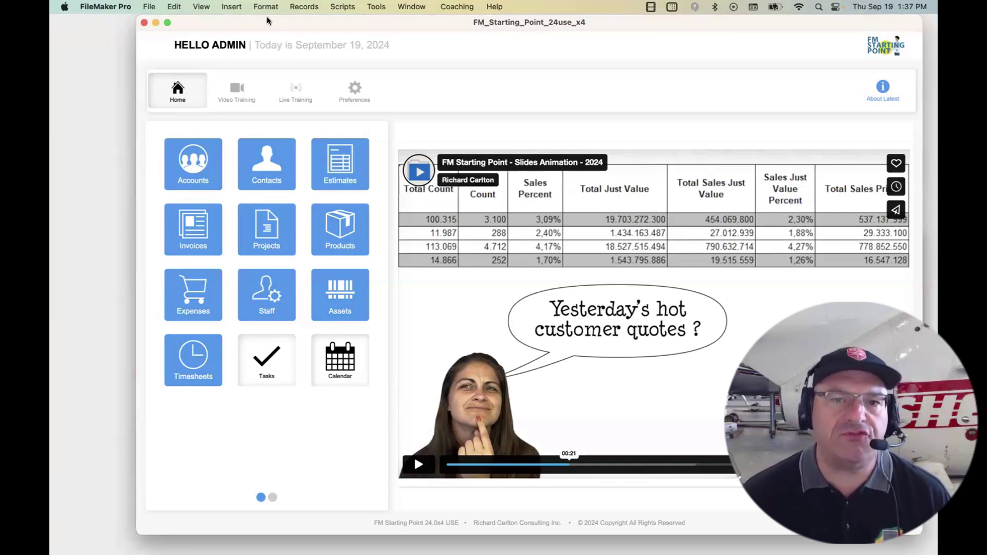
{"action": "left_click", "coordinate": [152, 6]}
{"action": "mouse_move", "coordinate": [160, 113]}
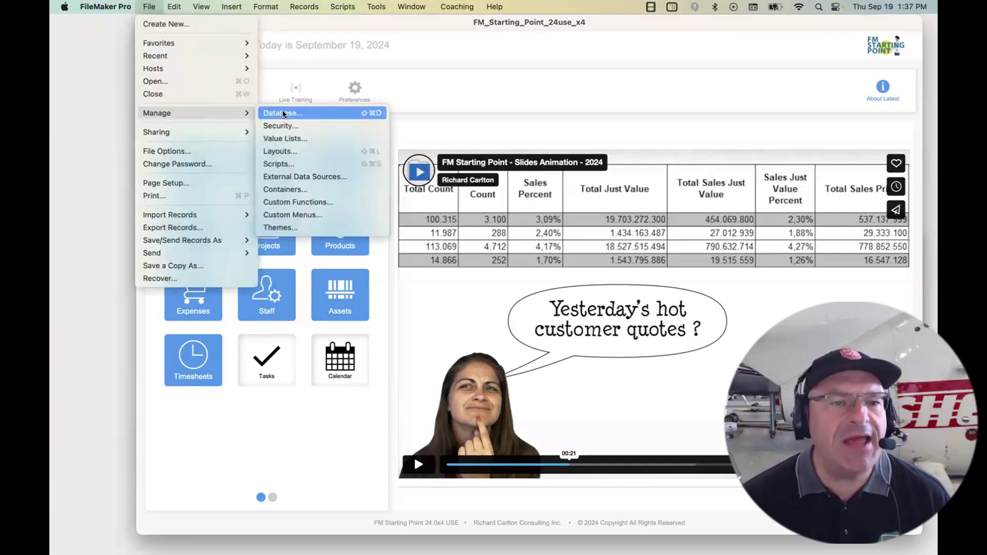
{"action": "left_click", "coordinate": [284, 113]}
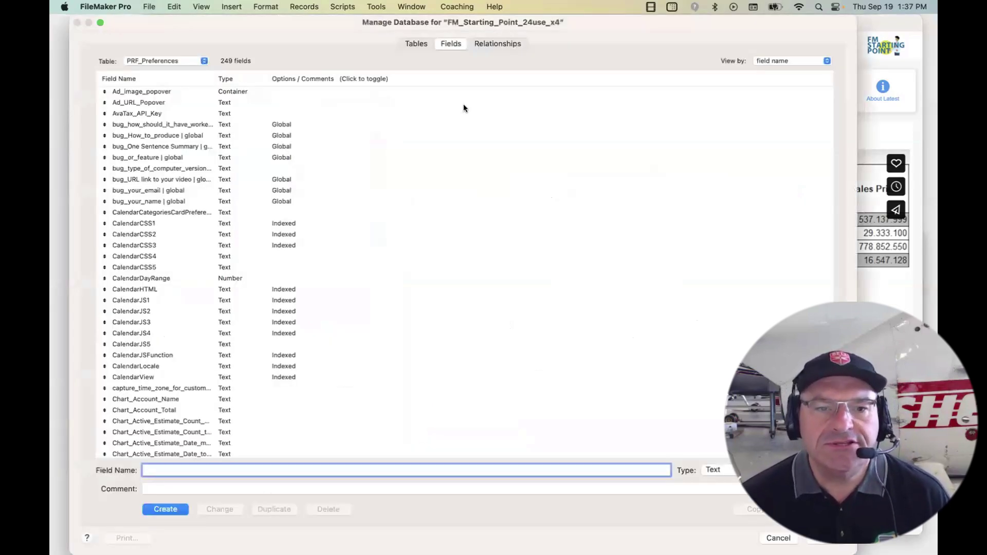
{"action": "key", "text": "Escape"}
- Open the database management window and examine the relationships graph from the T01_ACCOUNTS group down to T05_CONTACTS
{"action": "left_click", "coordinate": [161, 7]}
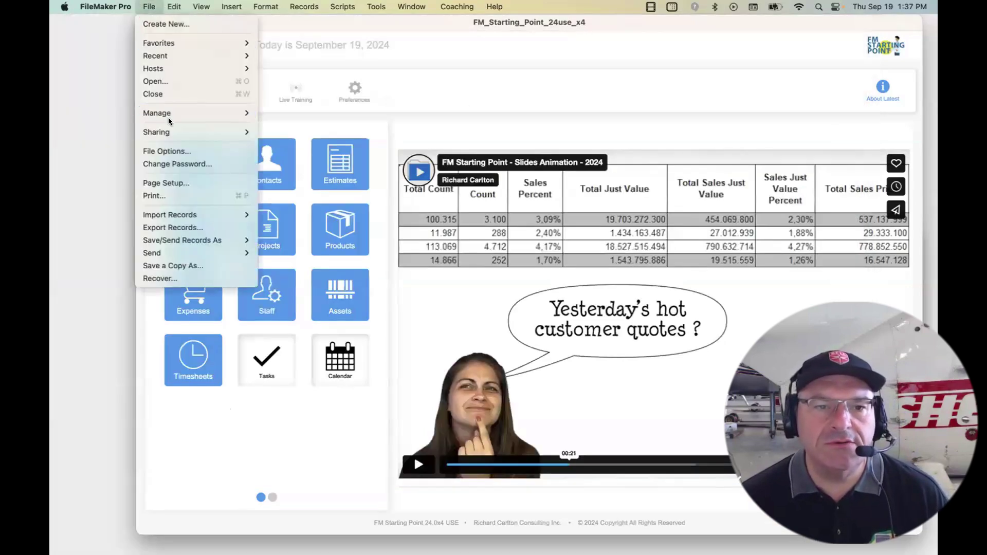
{"action": "mouse_move", "coordinate": [160, 112]}
{"action": "left_click", "coordinate": [284, 113]}
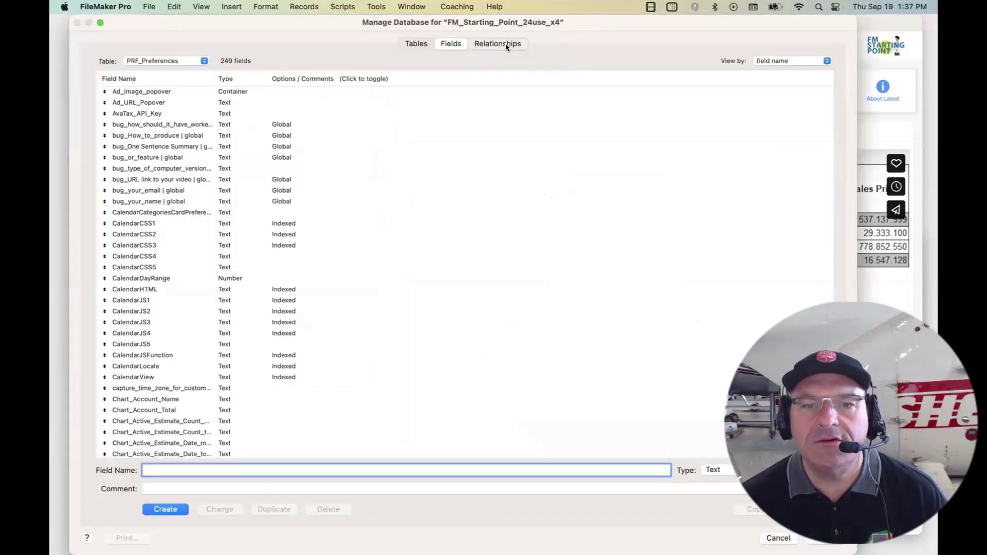
{"action": "left_click", "coordinate": [506, 45]}
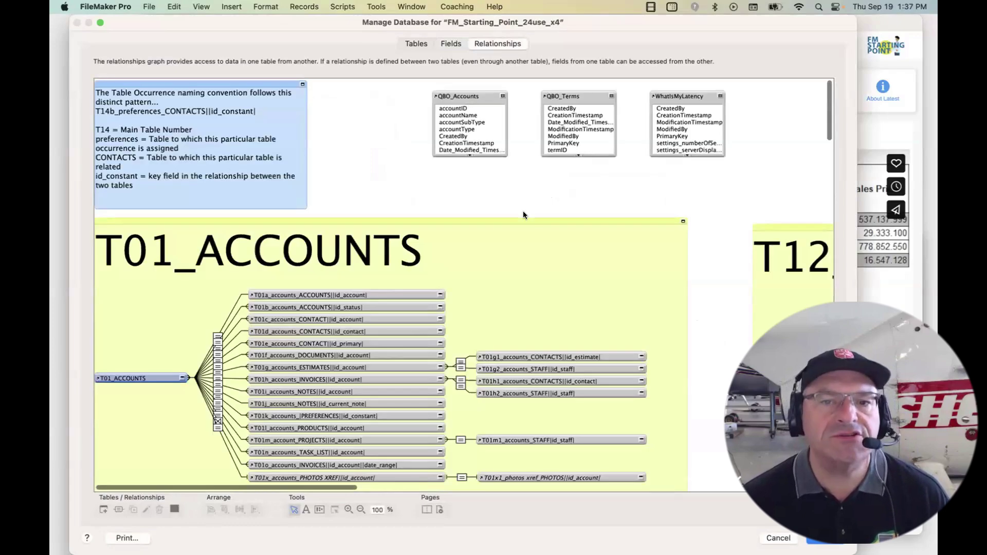
{"action": "scroll", "coordinate": [524, 215], "scroll_direction": "down", "scroll_amount": 10}
{"action": "scroll", "coordinate": [524, 215], "scroll_direction": "down", "scroll_amount": 15}
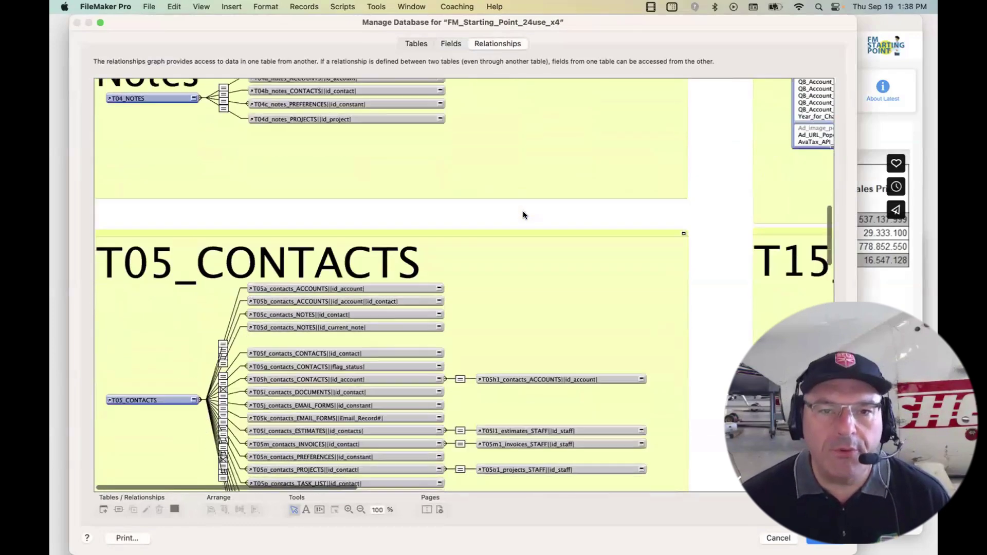
{"action": "left_click", "coordinate": [254, 137]}
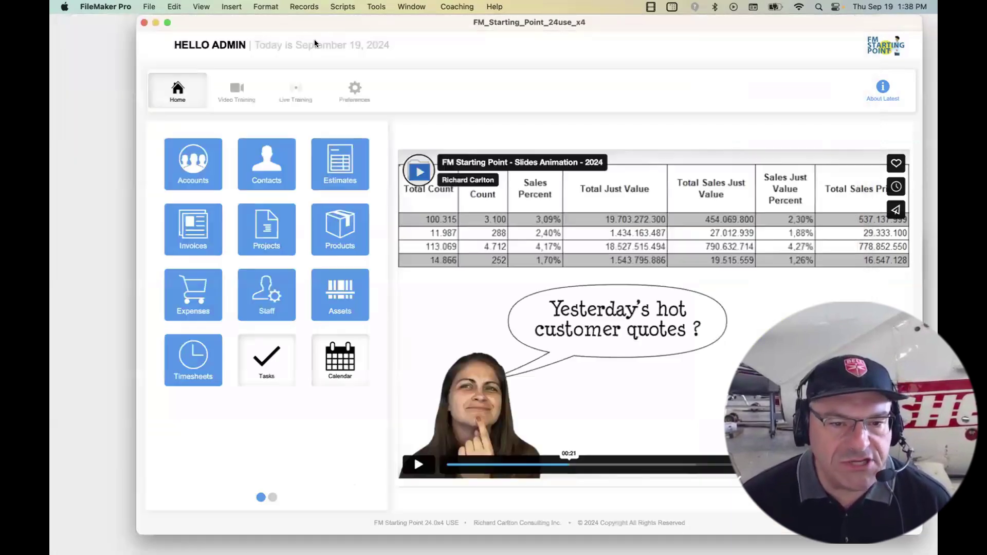
- In the Script Workspace, collapse Preferences (014), inspect the CON_Processes scripts under CONTACTS (005), and close the workspace
{"action": "left_click", "coordinate": [344, 7]}
{"action": "left_click", "coordinate": [349, 24]}
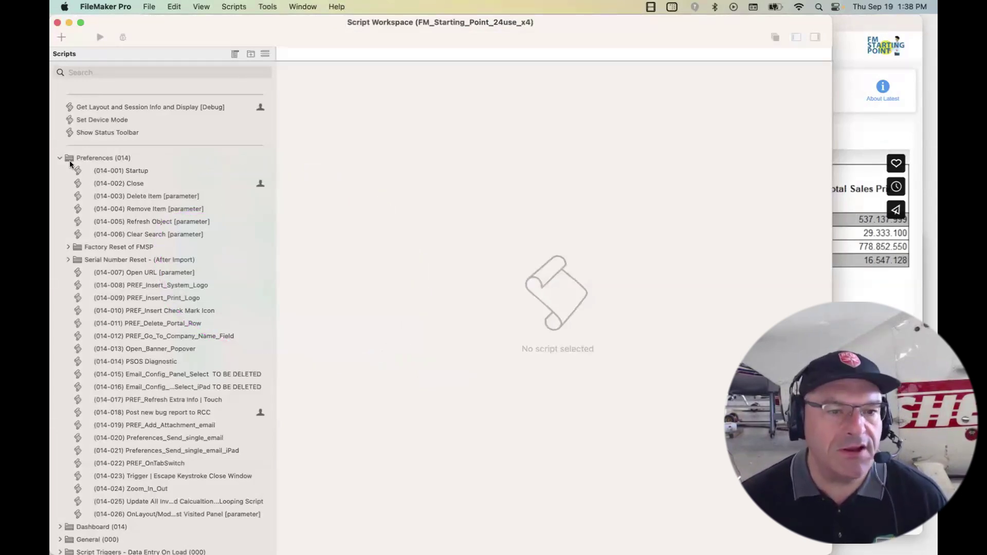
{"action": "left_click", "coordinate": [57, 158]}
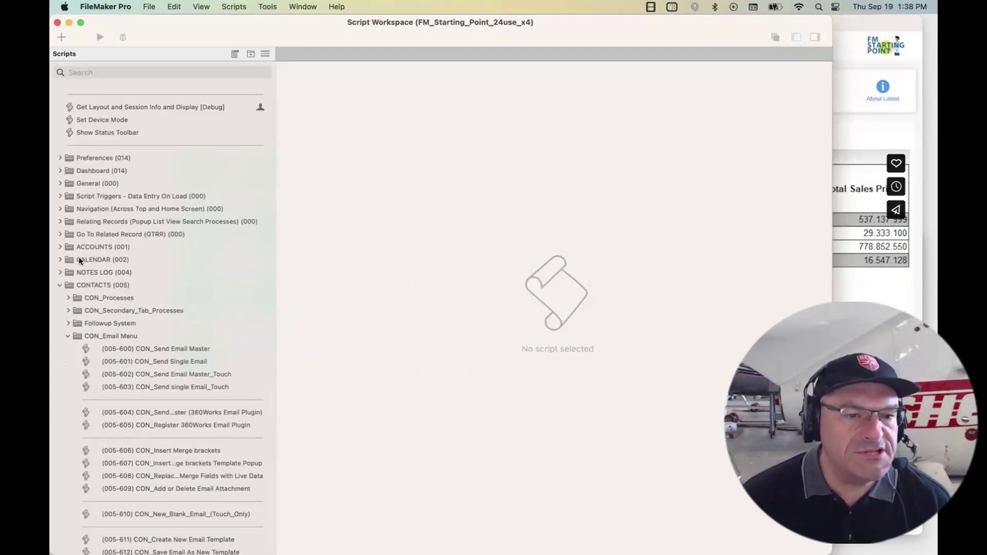
{"action": "left_click", "coordinate": [109, 286]}
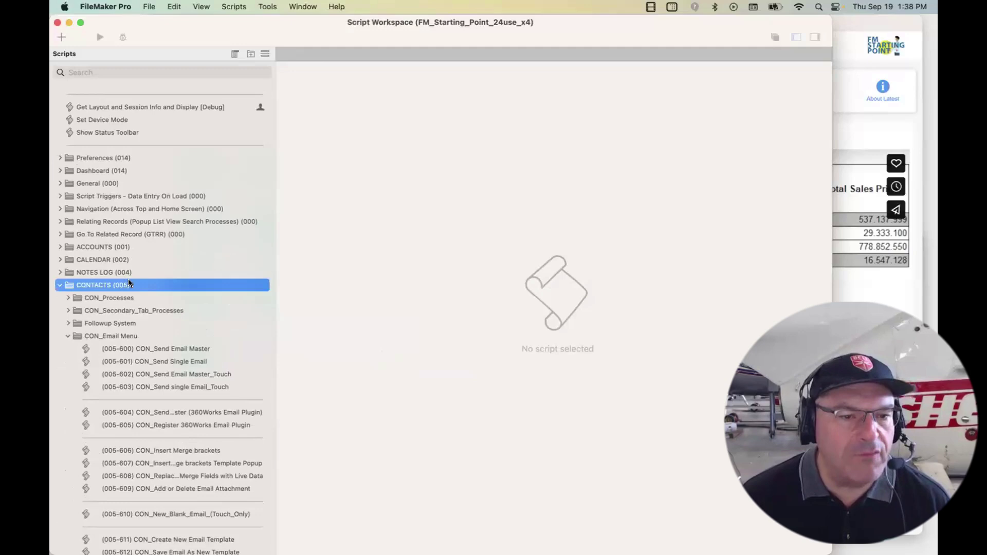
{"action": "left_click", "coordinate": [68, 298]}
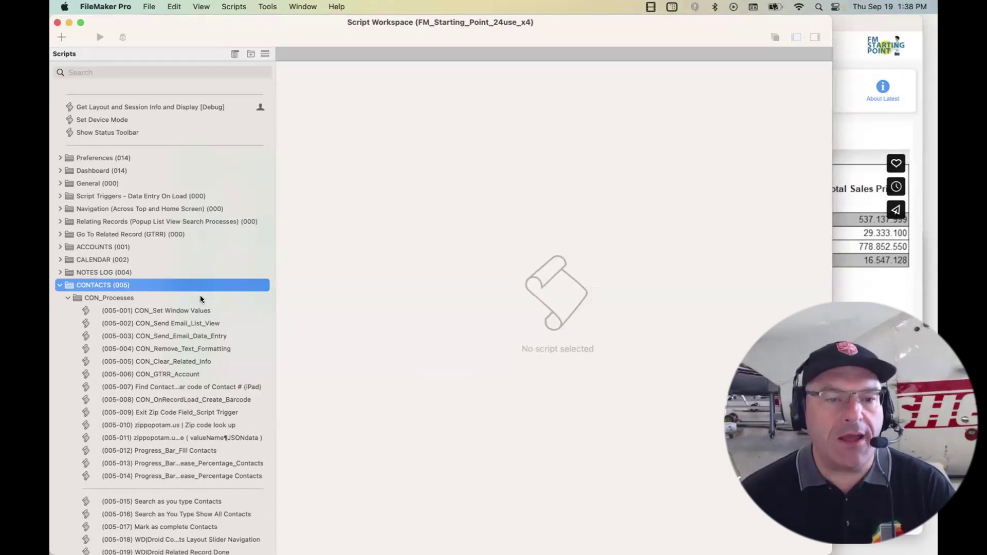
{"action": "left_click", "coordinate": [57, 22]}
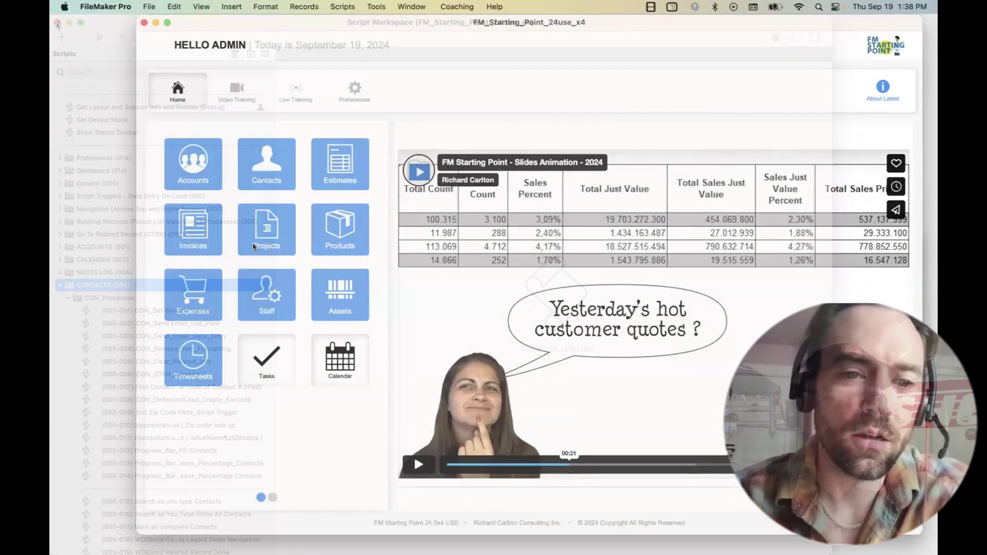
- Open the contact record's address details, plot the contact on the map, and view the map pin's information
{"action": "left_click", "coordinate": [282, 162]}
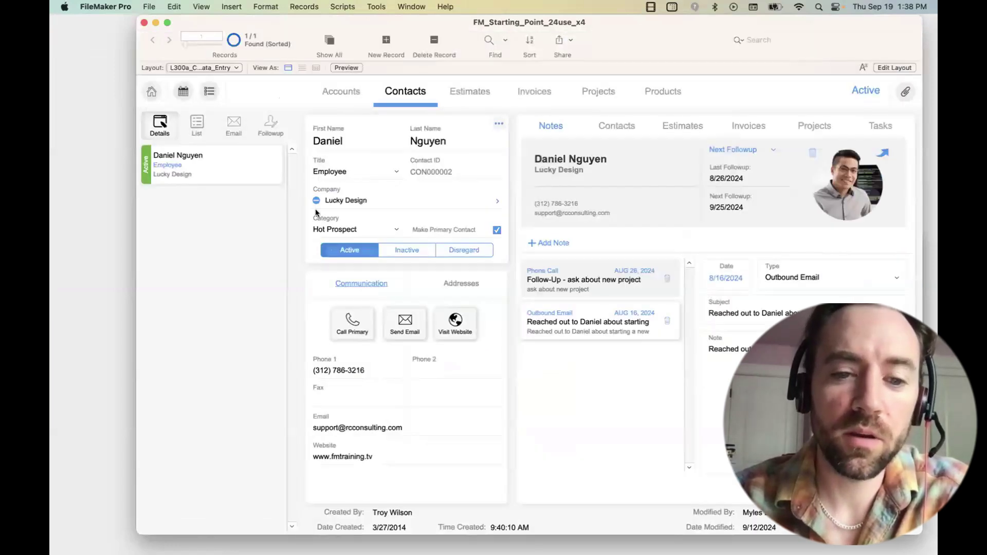
{"action": "left_click", "coordinate": [455, 283]}
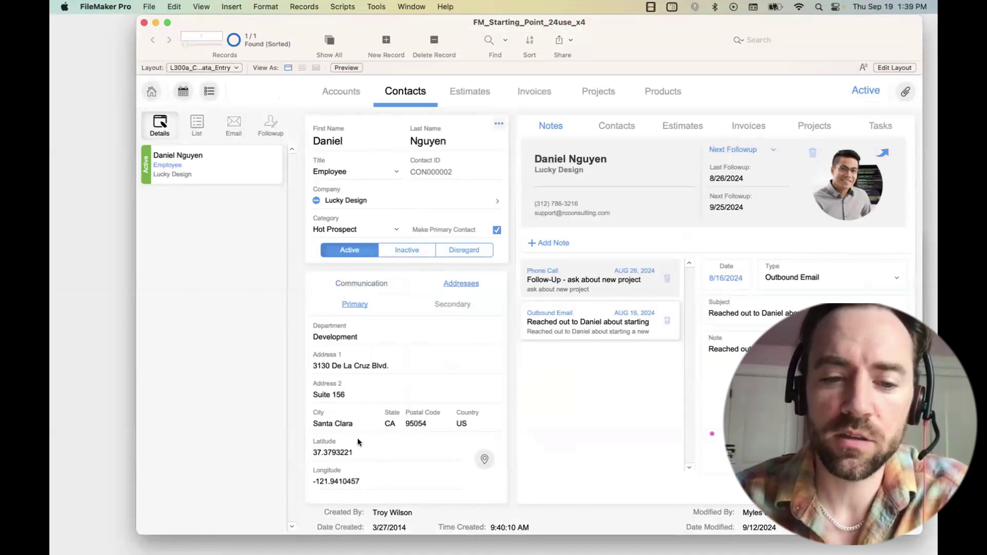
{"action": "left_click", "coordinate": [483, 458]}
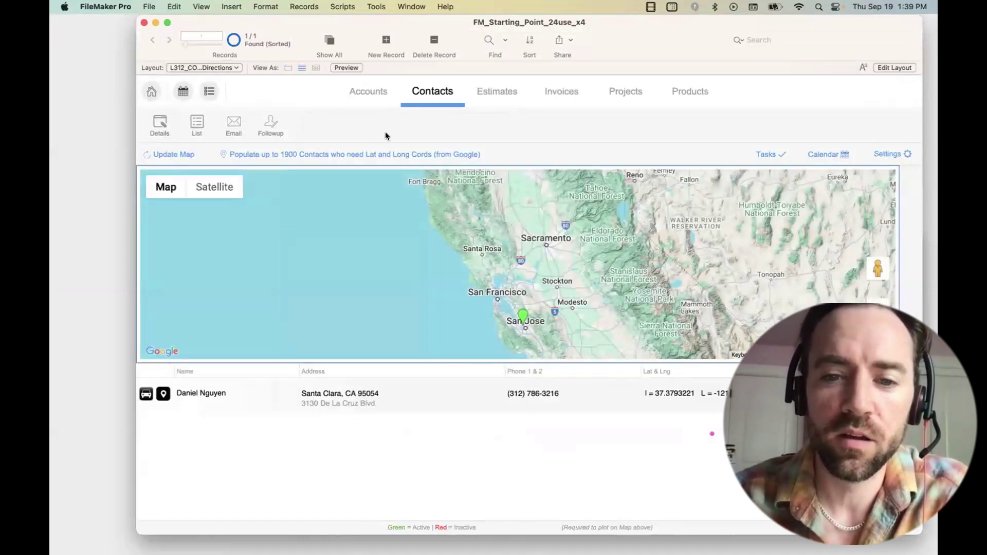
{"action": "left_click", "coordinate": [523, 316]}
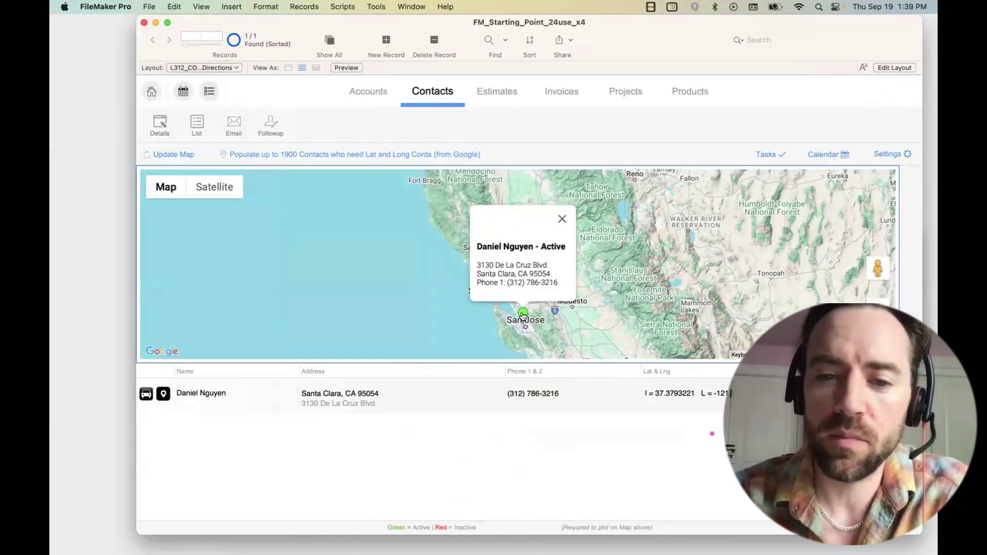
{"action": "left_click", "coordinate": [562, 219]}
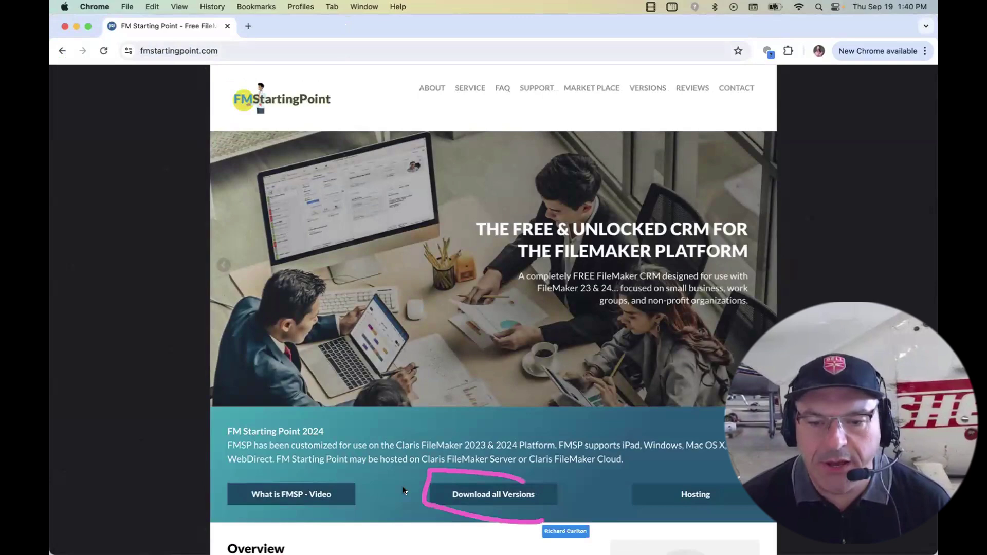
- On the FM Starting Point website, open the form for downloading all versions and review its fields
{"action": "left_click", "coordinate": [462, 493]}
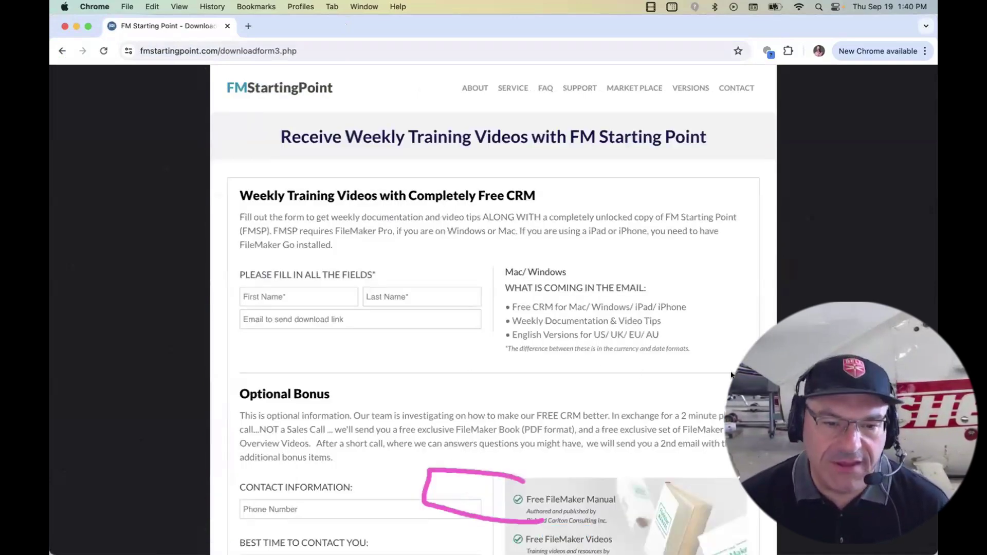
{"action": "scroll", "coordinate": [731, 375], "scroll_direction": "down", "scroll_amount": 3}
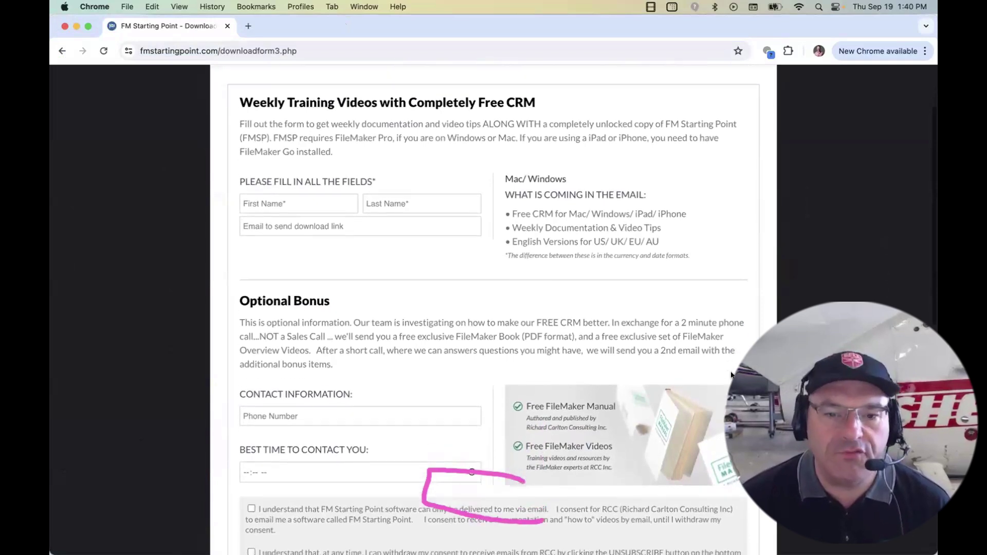
{"action": "scroll", "coordinate": [731, 375], "scroll_direction": "down", "scroll_amount": 1}
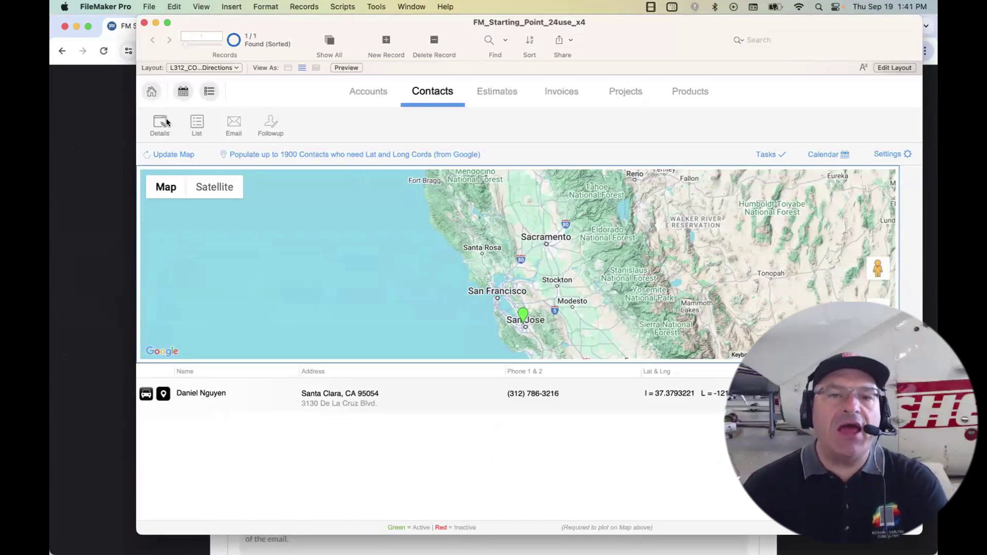
- Switch back to FileMaker Pro, return from the map to the contact's details, and view the available layout groups
{"action": "left_click", "coordinate": [166, 124]}
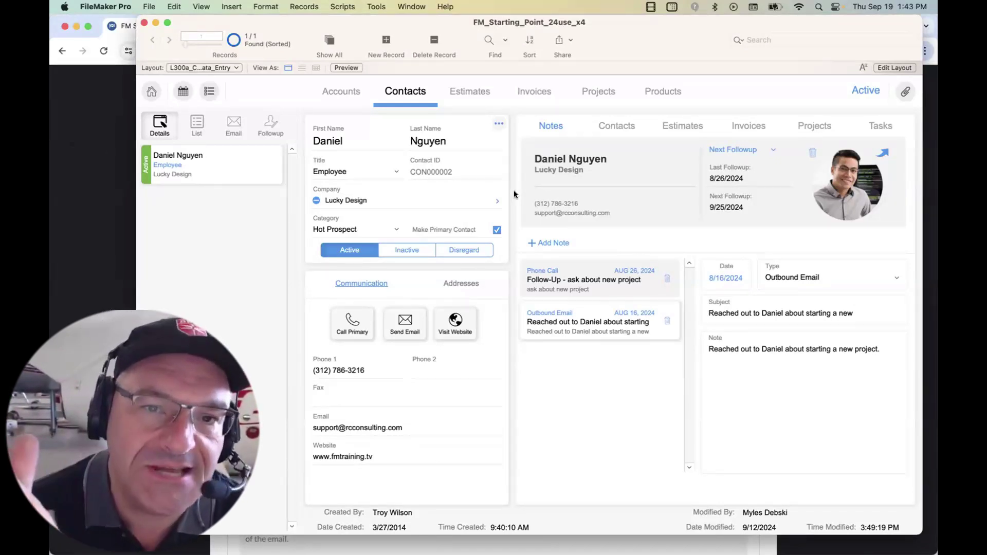
{"action": "left_click", "coordinate": [216, 68]}
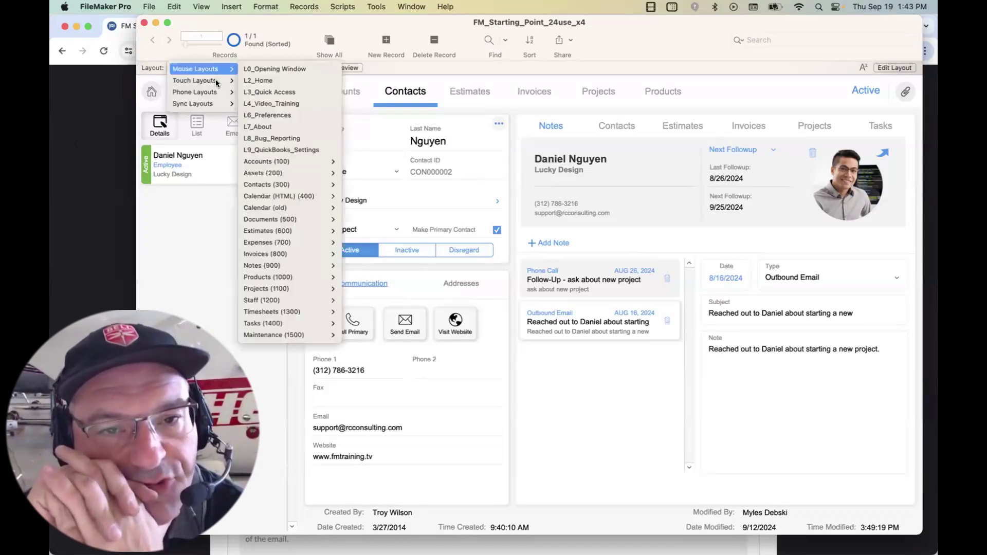
{"action": "mouse_move", "coordinate": [216, 82]}
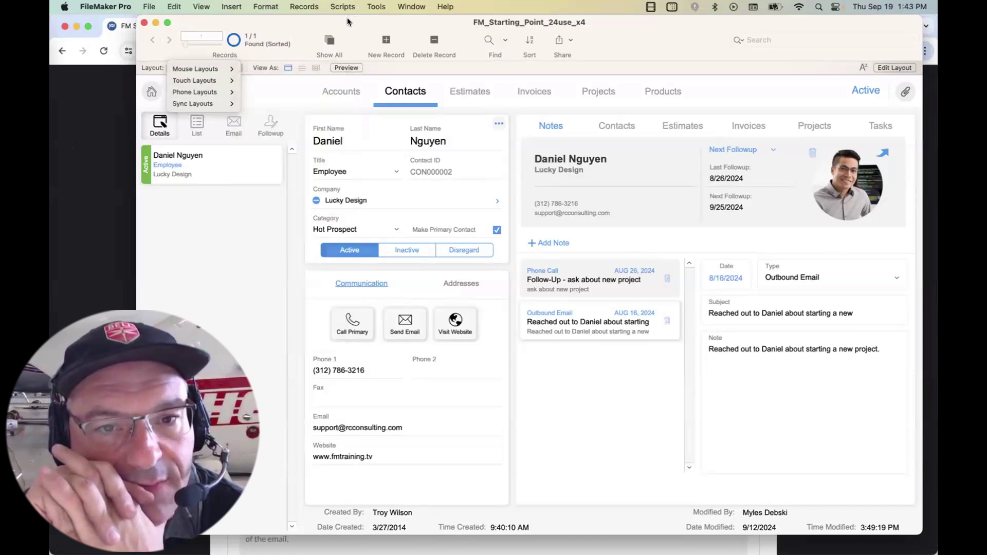
{"action": "key", "text": "Escape"}
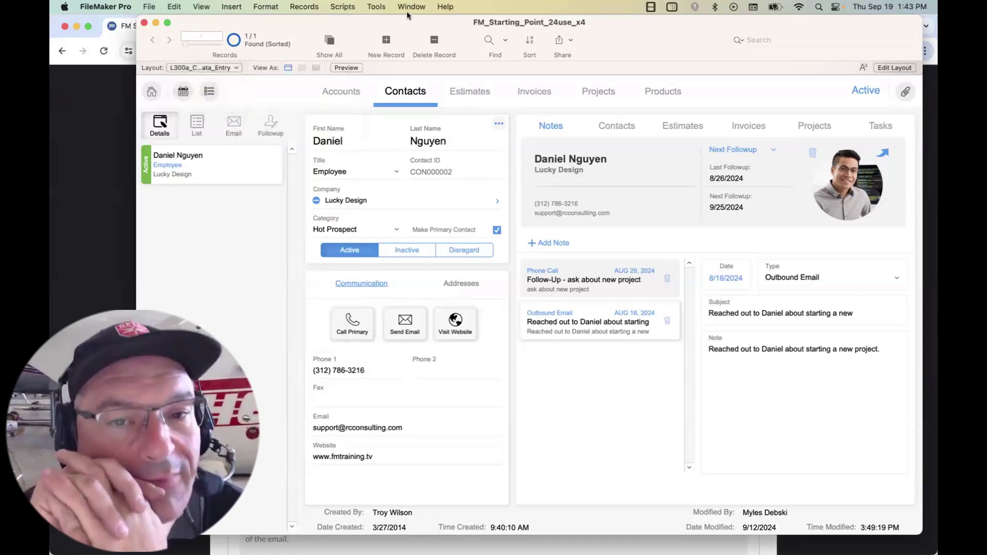
- Open a second window of the file, show the touch layout L1700_ACCOUNTS_Data_Entry in it, and move it aside
{"action": "left_click", "coordinate": [412, 7]}
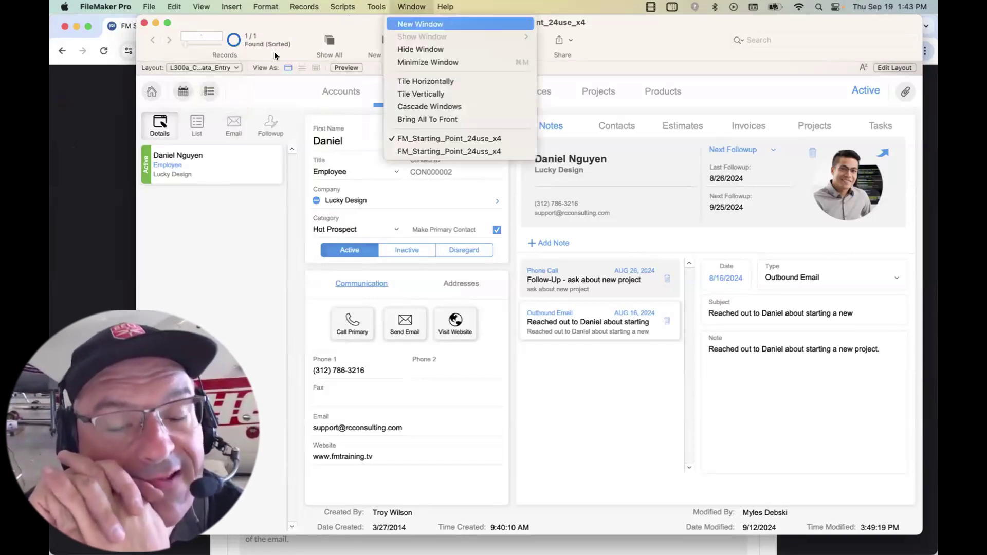
{"action": "left_click", "coordinate": [418, 23]}
{"action": "left_click", "coordinate": [219, 81]}
{"action": "mouse_move", "coordinate": [221, 94]}
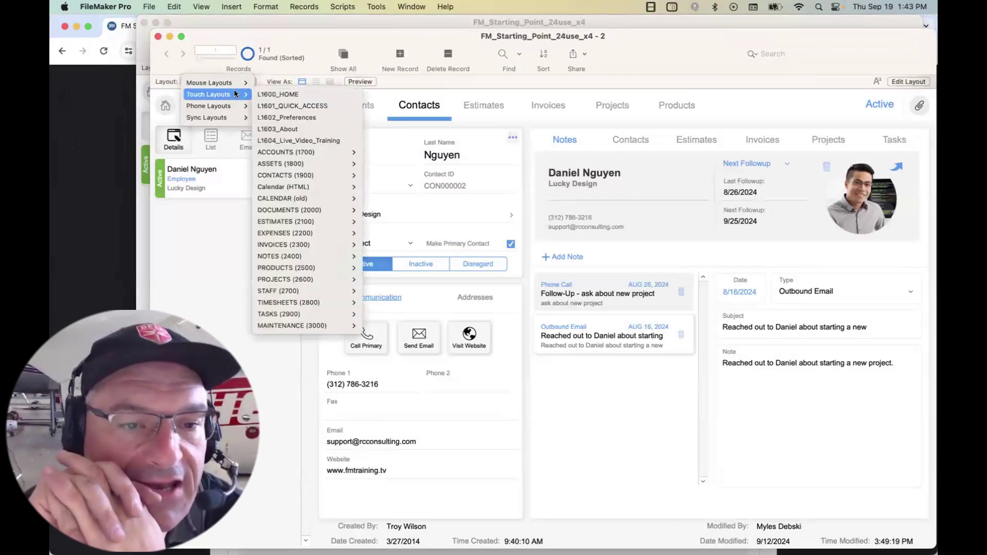
{"action": "mouse_move", "coordinate": [318, 152]}
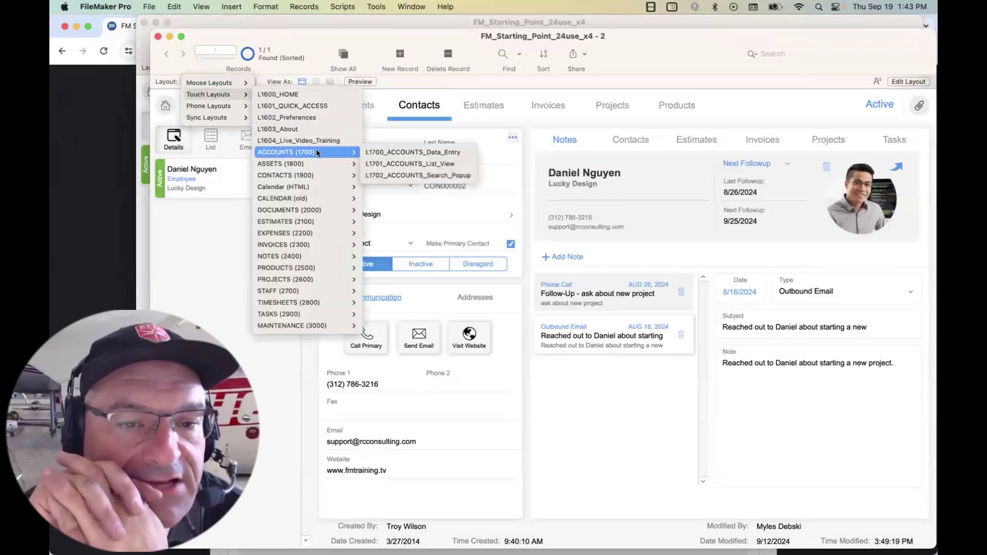
{"action": "left_click", "coordinate": [387, 152]}
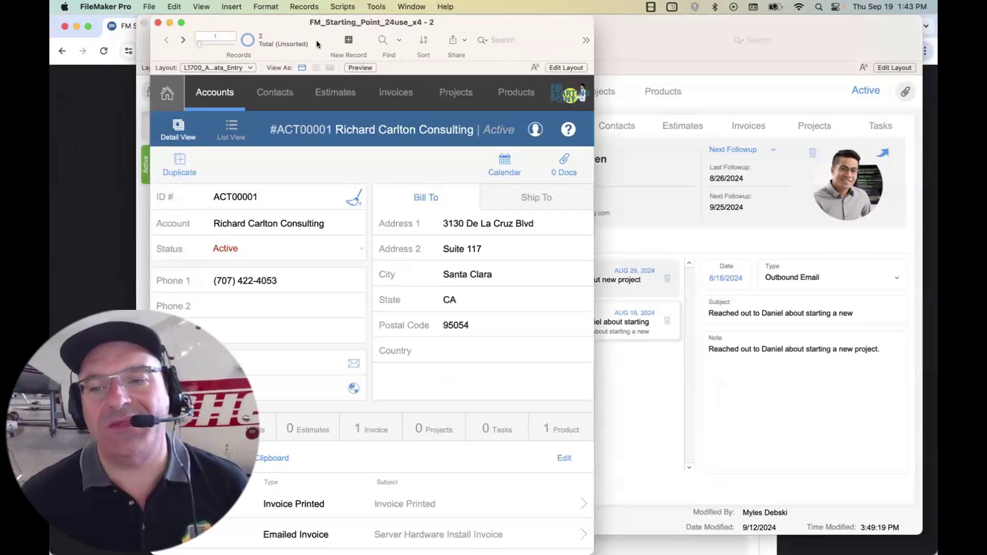
{"action": "left_click_drag", "start_coordinate": [312, 22], "coordinate": [469, 5]}
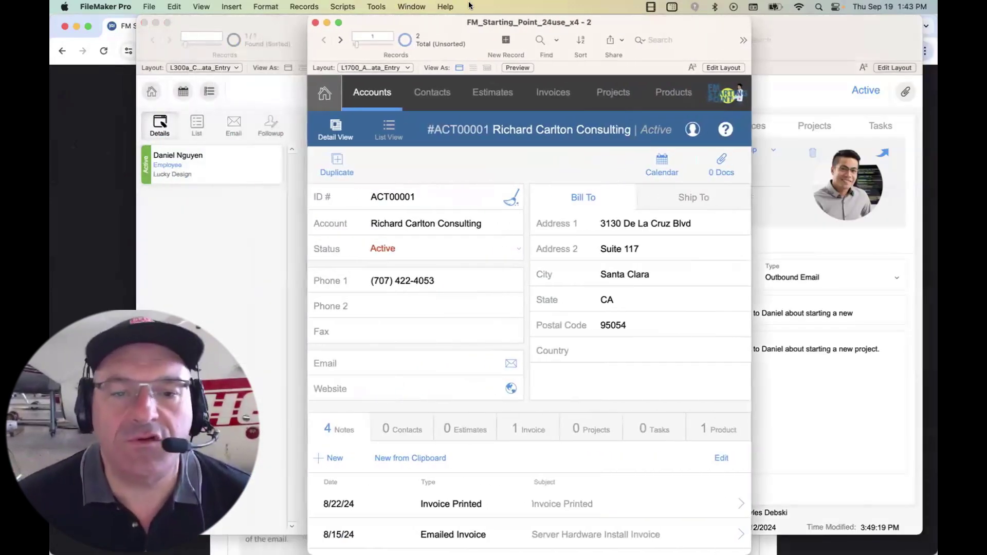
- Show the touch contacts data entry layout (1900) in the second window and place it beside the original contact window
{"action": "left_click", "coordinate": [433, 98]}
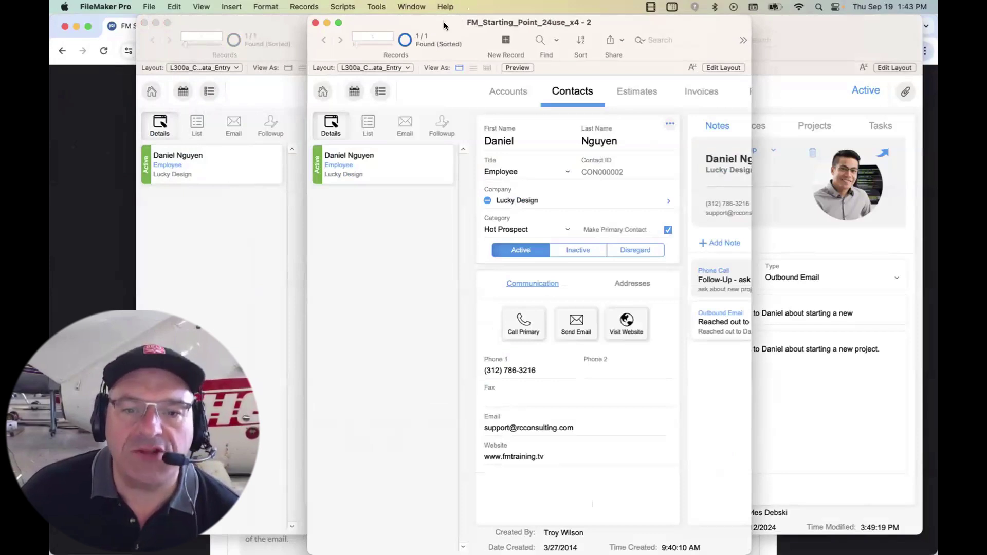
{"action": "left_click", "coordinate": [403, 70]}
{"action": "mouse_move", "coordinate": [370, 81]}
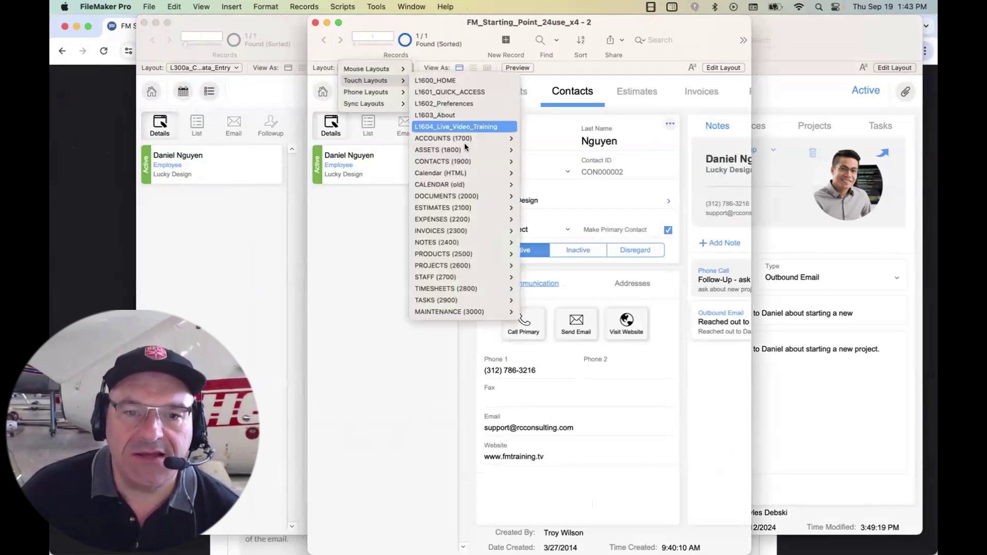
{"action": "mouse_move", "coordinate": [463, 161]}
{"action": "left_click", "coordinate": [532, 163]}
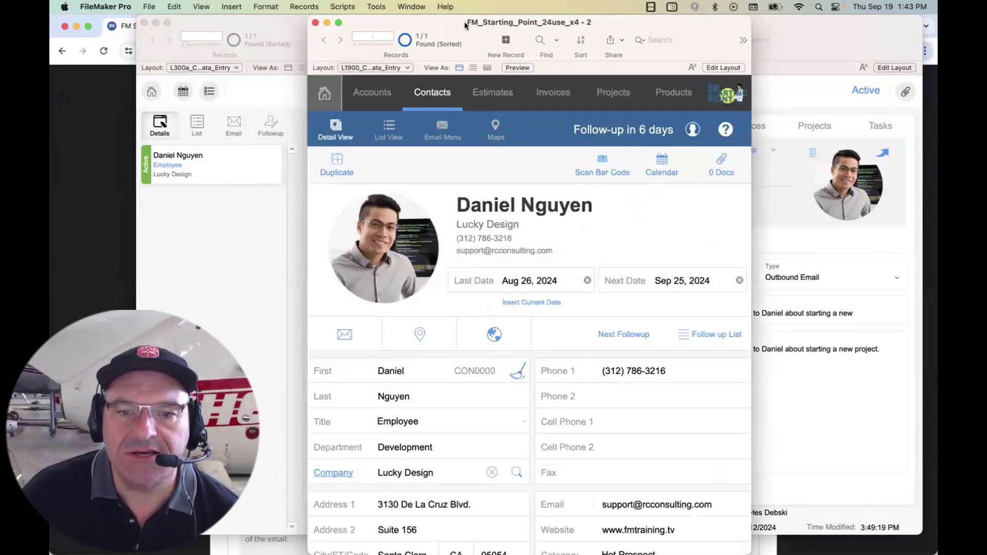
{"action": "left_click_drag", "start_coordinate": [466, 24], "coordinate": [653, 5]}
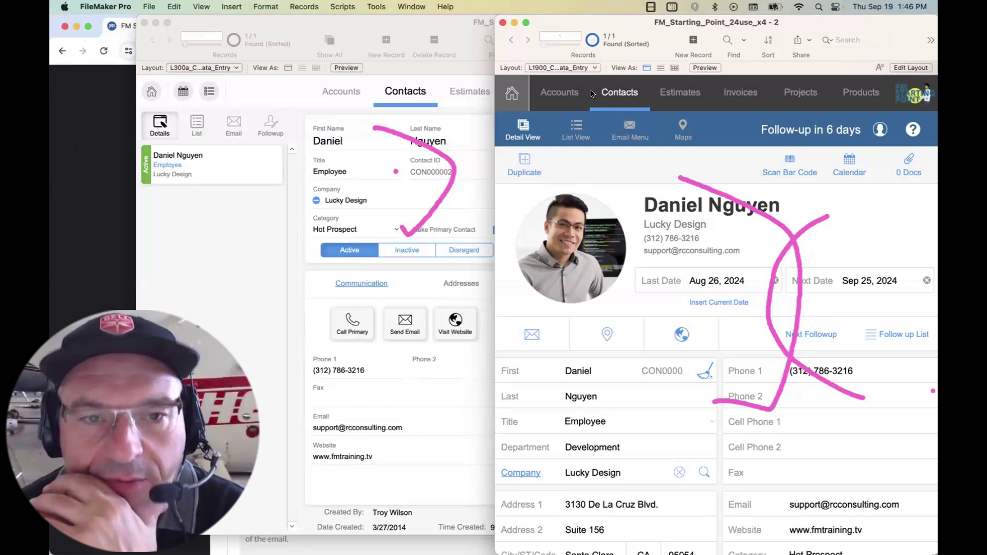
- Close the second window with the touch layout and return the main window to the home screen
{"action": "left_click", "coordinate": [503, 22]}
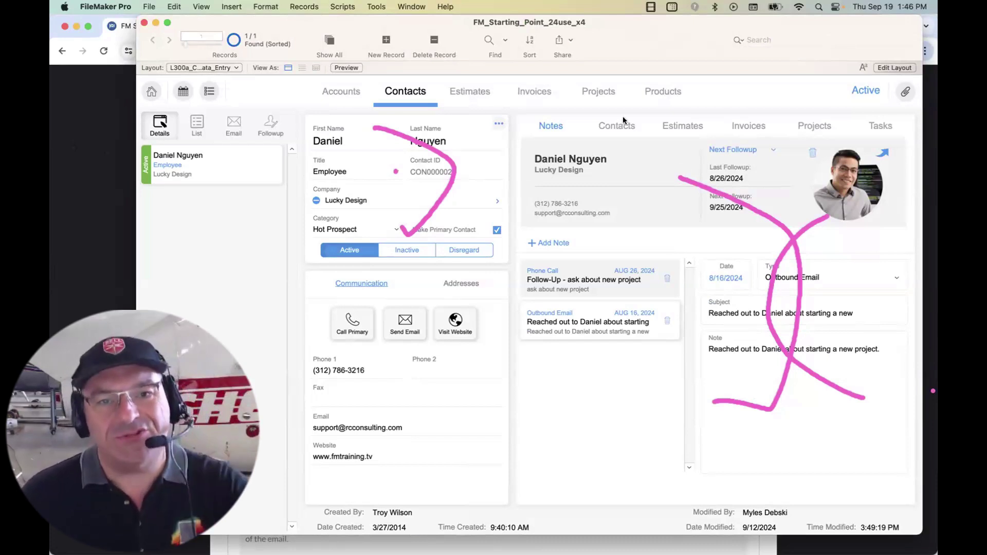
{"action": "left_click", "coordinate": [153, 92]}
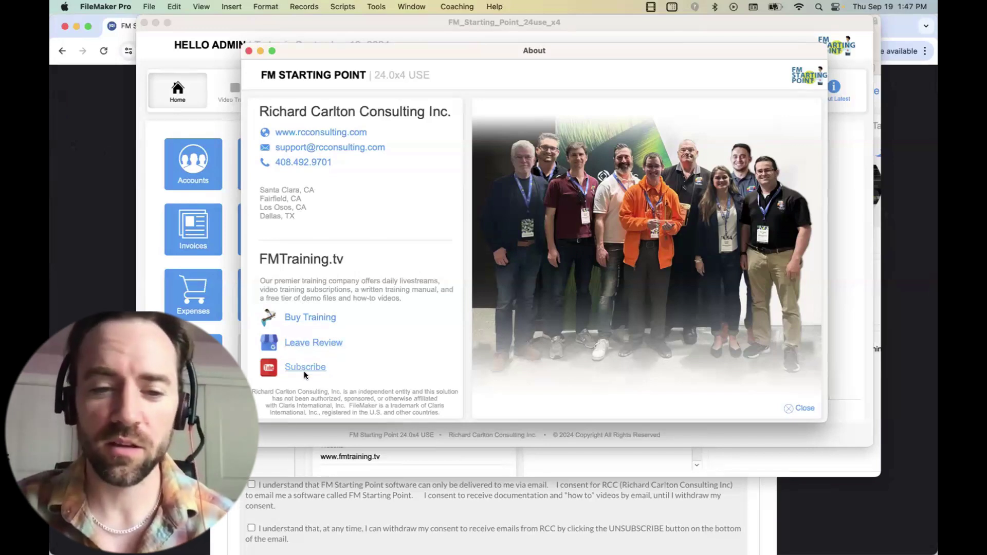
- Close the About window and open the preferences from the home screen
{"action": "left_click", "coordinate": [249, 51]}
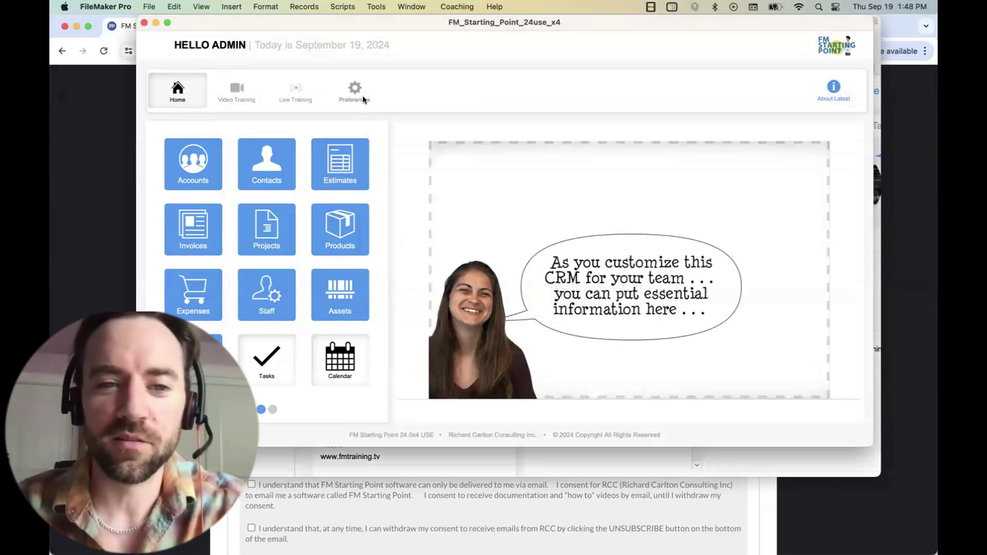
{"action": "left_click", "coordinate": [354, 93]}
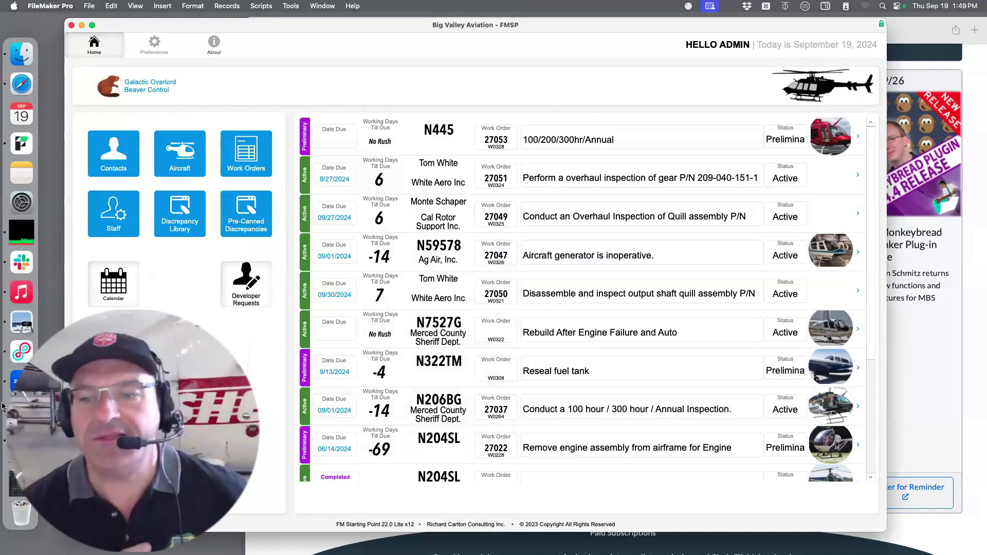
- View the second page of home buttons in the Big Valley Aviation file, return to the first page, and open the work orders
{"action": "left_click", "coordinate": [184, 505]}
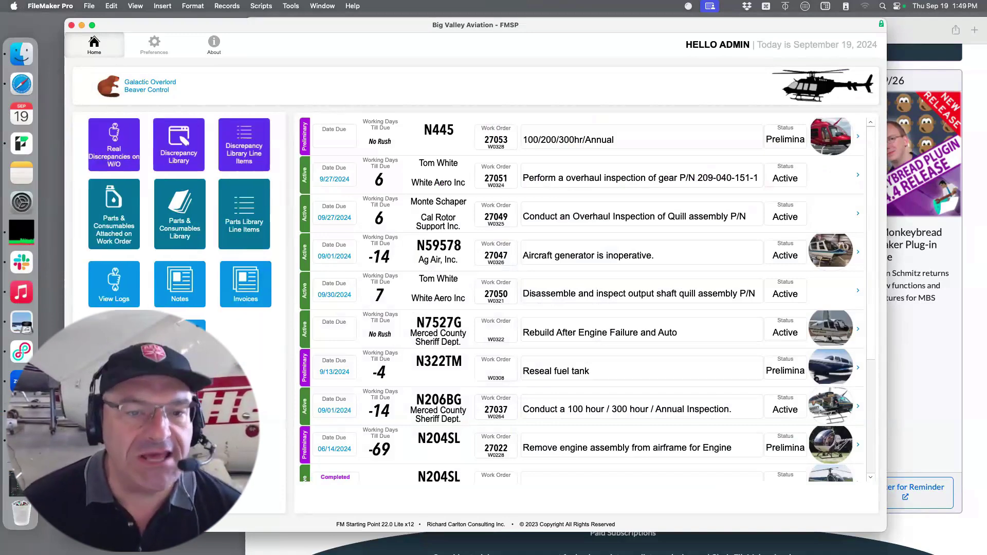
{"action": "left_click", "coordinate": [175, 505]}
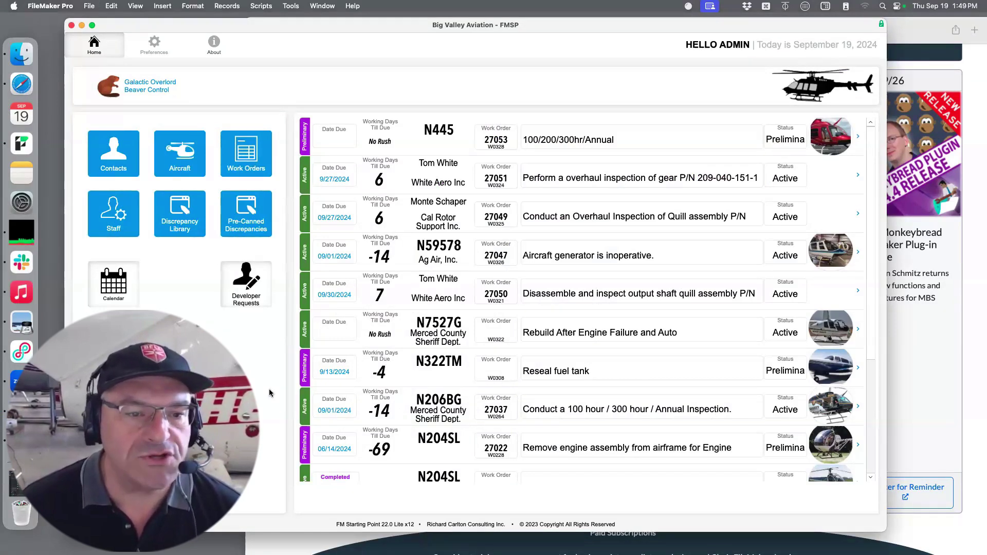
{"action": "left_click", "coordinate": [246, 152]}
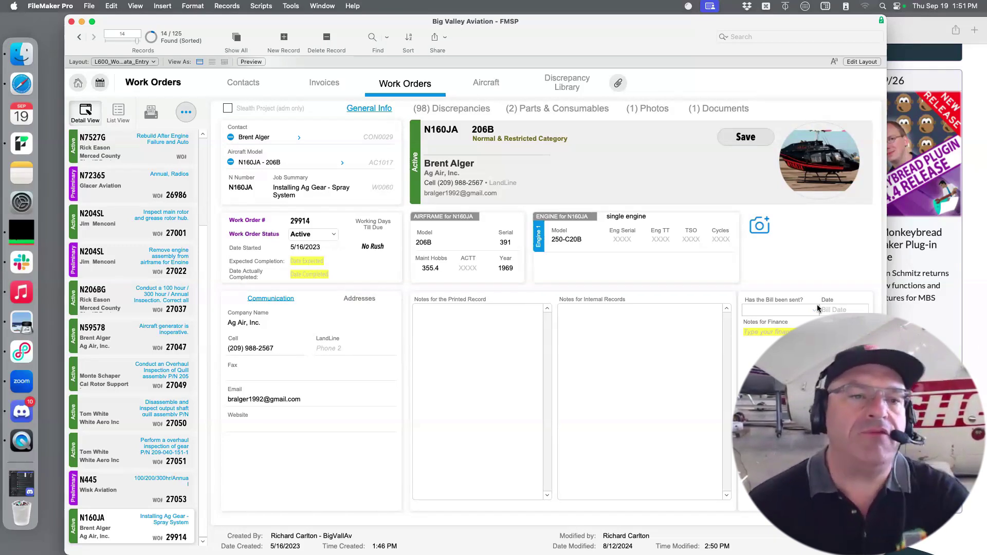
- Return to the home screen and open Voice Transcripts Data Entry from the Galactic Overlord Beaver Control popover
{"action": "left_click", "coordinate": [78, 82]}
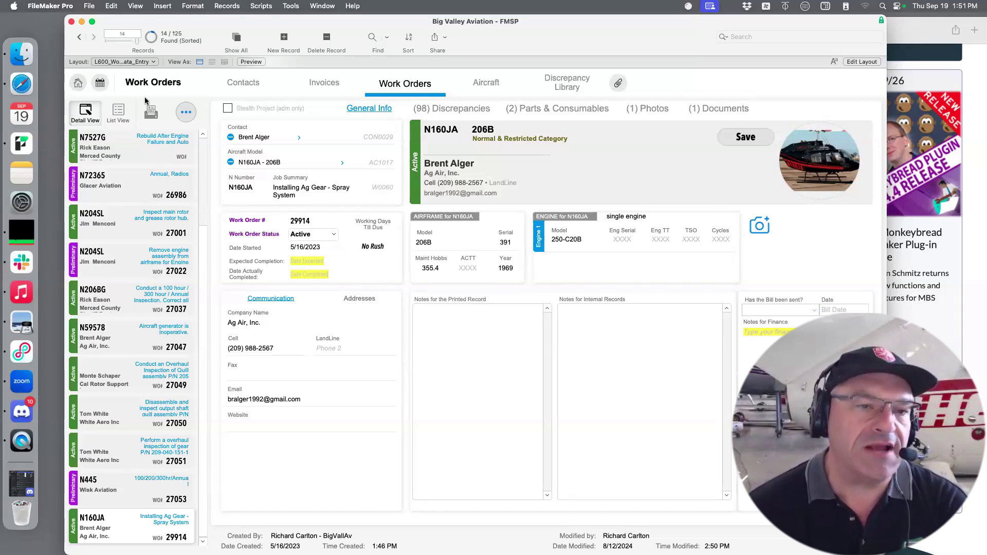
{"action": "left_click", "coordinate": [153, 84]}
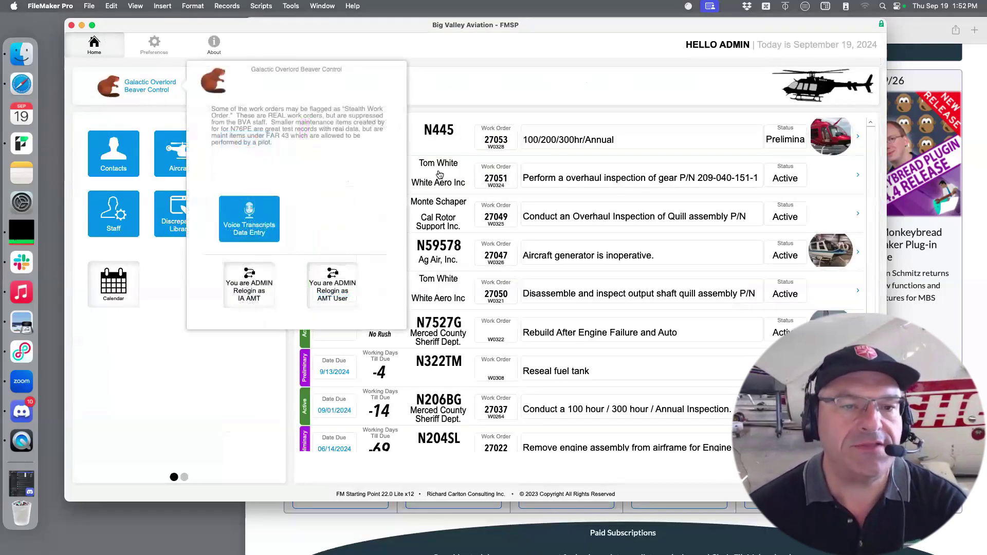
{"action": "left_click", "coordinate": [262, 212]}
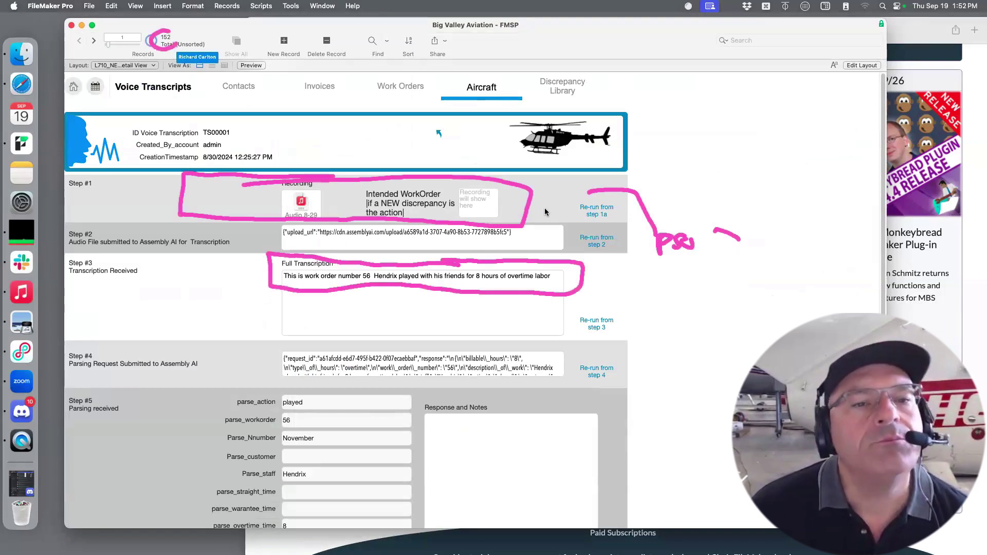
- Go to the last voice transcript record and examine its processing from the recording through parsing and validation to the database push
{"action": "left_click_drag", "start_coordinate": [108, 44], "coordinate": [136, 45]}
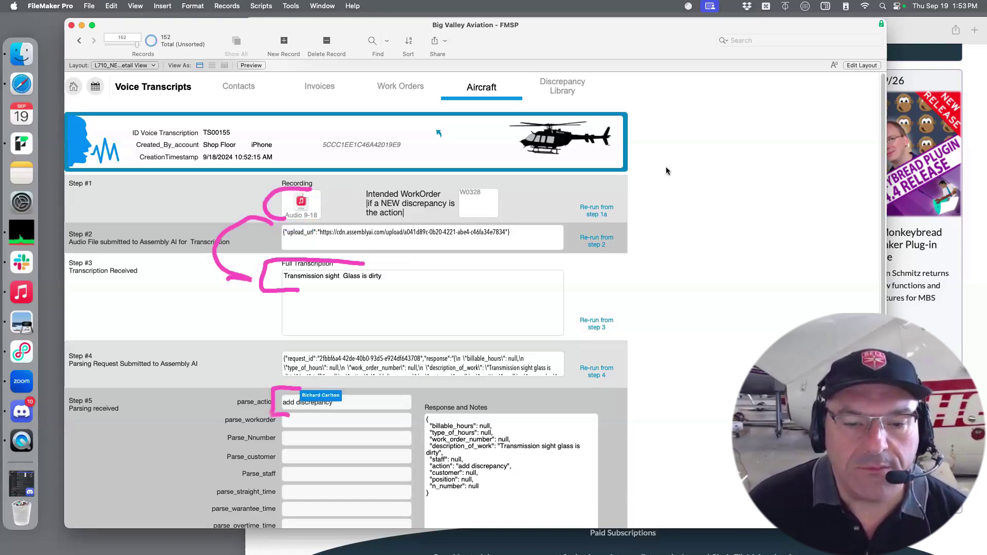
{"action": "scroll", "coordinate": [573, 292], "scroll_direction": "down", "scroll_amount": 3}
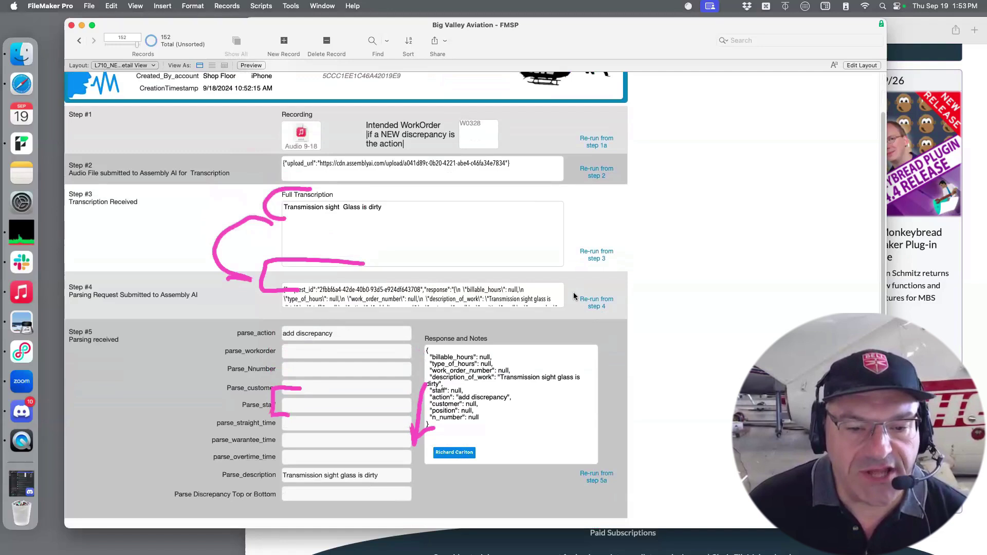
{"action": "scroll", "coordinate": [574, 295], "scroll_direction": "down", "scroll_amount": 1}
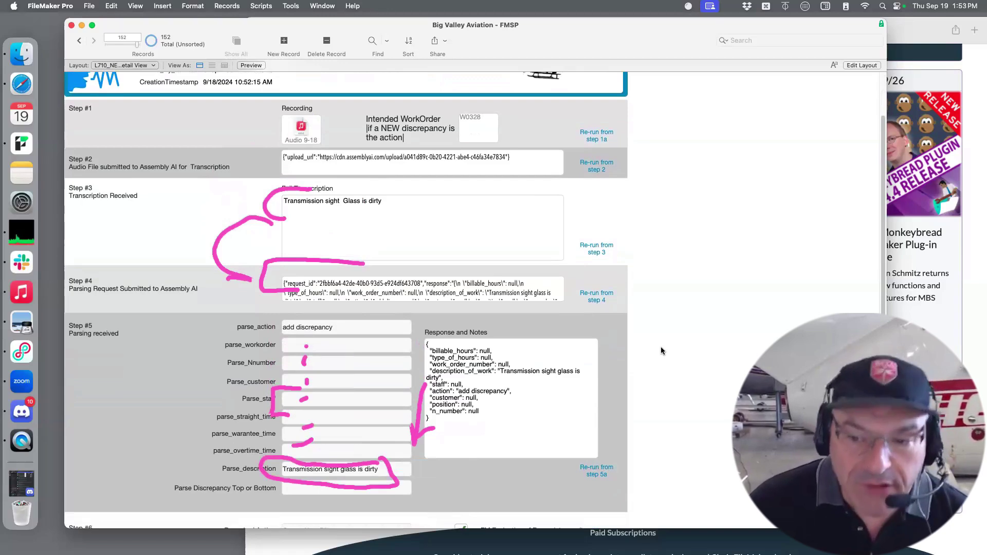
{"action": "scroll", "coordinate": [661, 351], "scroll_direction": "down", "scroll_amount": 8}
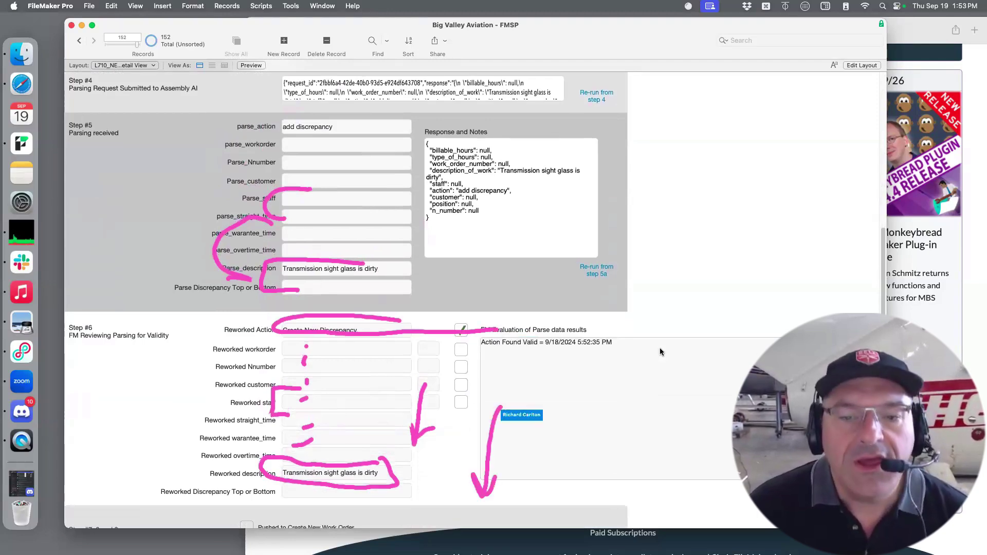
{"action": "scroll", "coordinate": [660, 347], "scroll_direction": "down", "scroll_amount": 3}
{"action": "scroll", "coordinate": [659, 348], "scroll_direction": "down", "scroll_amount": 1}
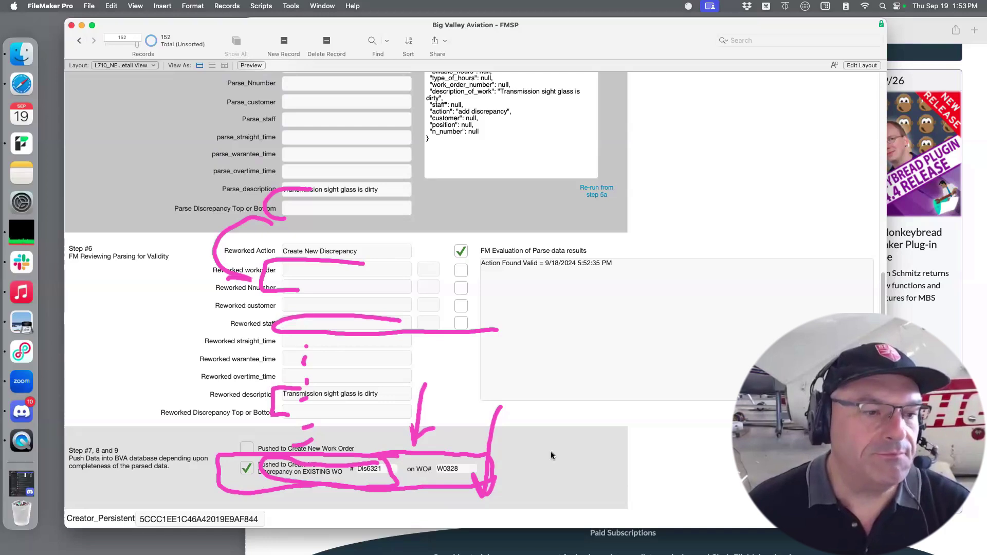
{"action": "key", "text": "Escape"}
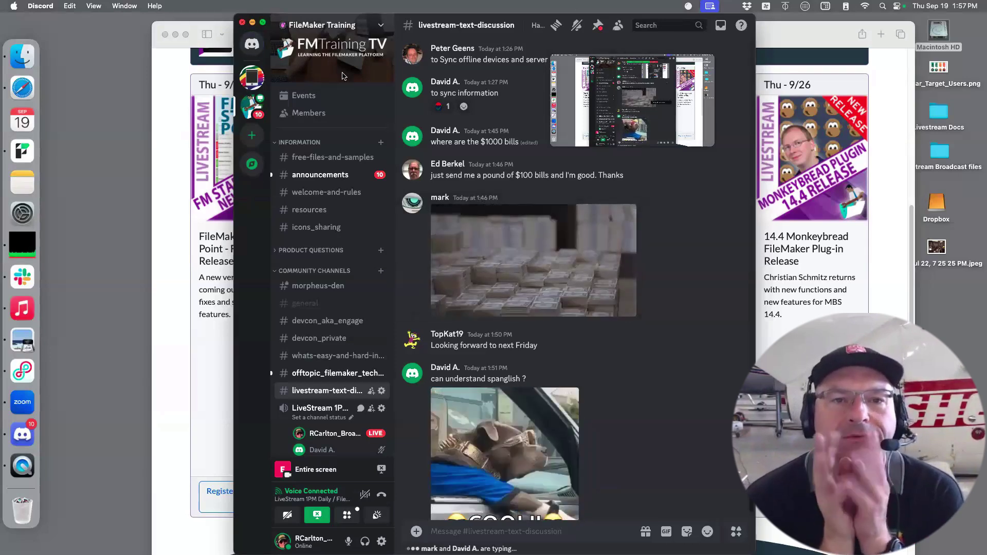
- Close the Discord window to reveal the livestream schedule on the FMTraining.tv page
{"action": "left_click", "coordinate": [252, 22]}
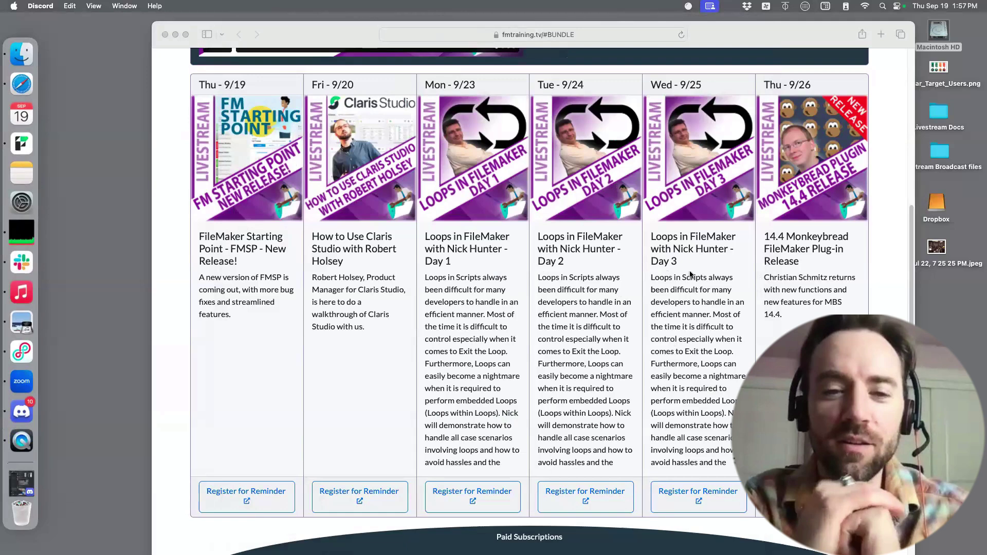